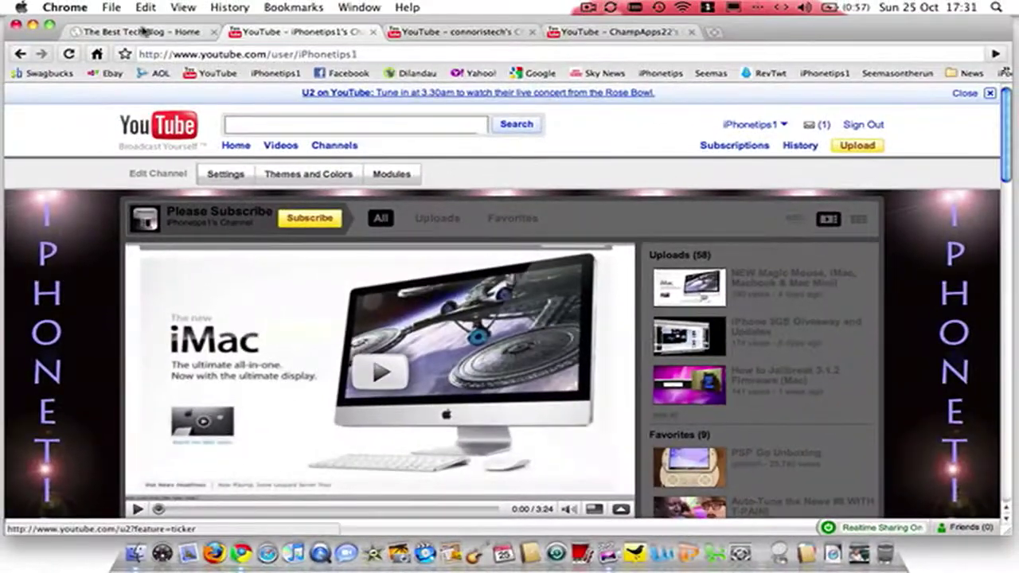
Switch to The Best Tech Blog tab (iphonetips1.com) and scroll through its home page.
left_click(137, 18)
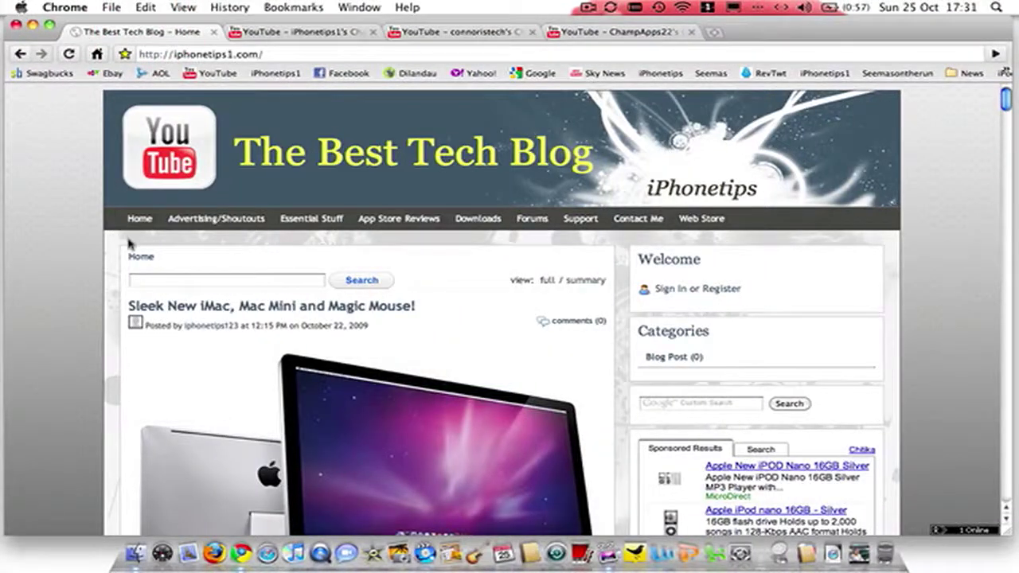
scroll(130, 245, "down", 2)
scroll(130, 244, "down", 5)
scroll(130, 244, "up", 6)
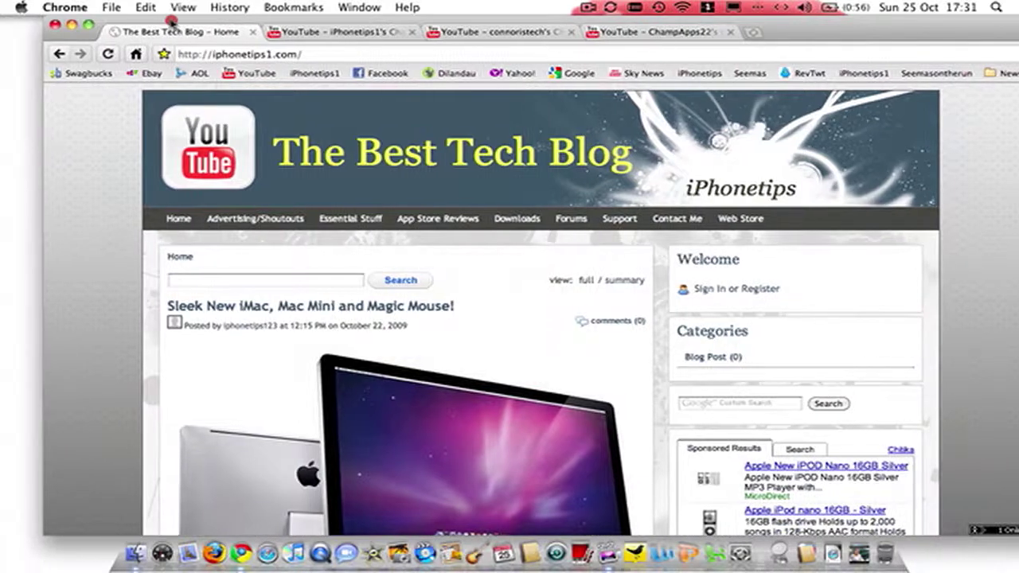
left_click_drag(132, 19, 134, 18)
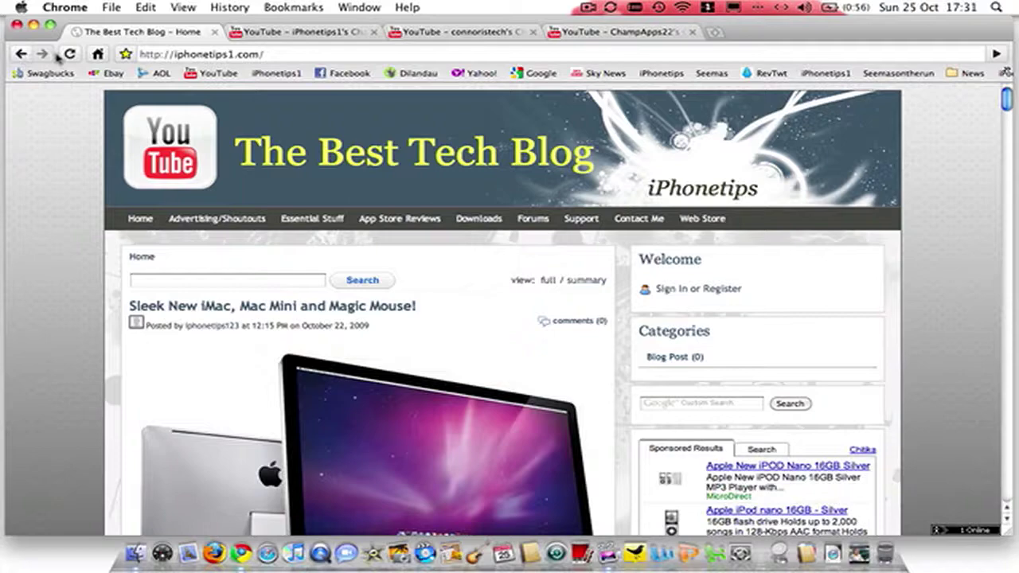
Glance at Chrome Preferences, then close the iPhonetips1 channel tab and restore it with Reopen Closed Tab.
left_click(65, 7)
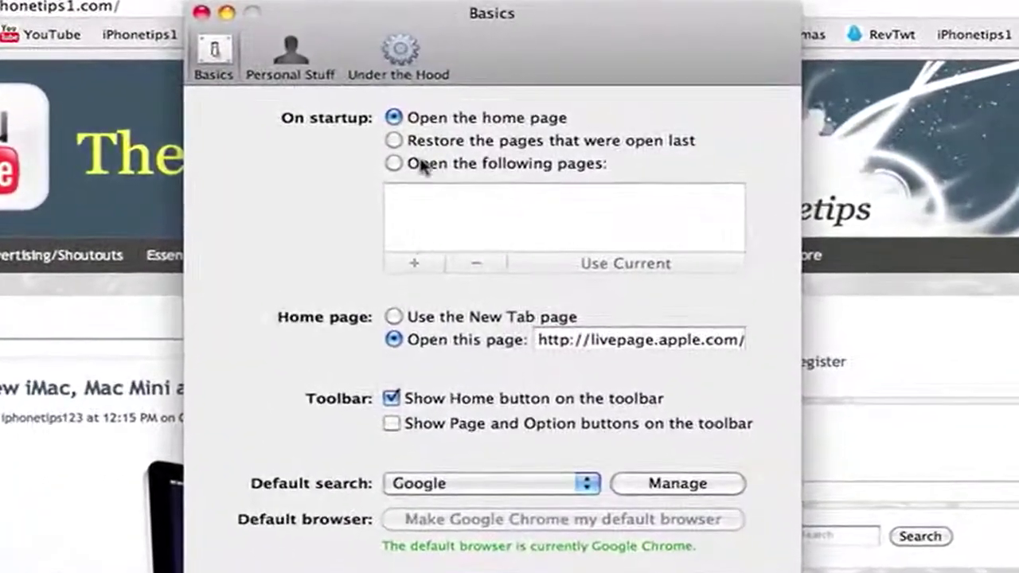
left_click(201, 14)
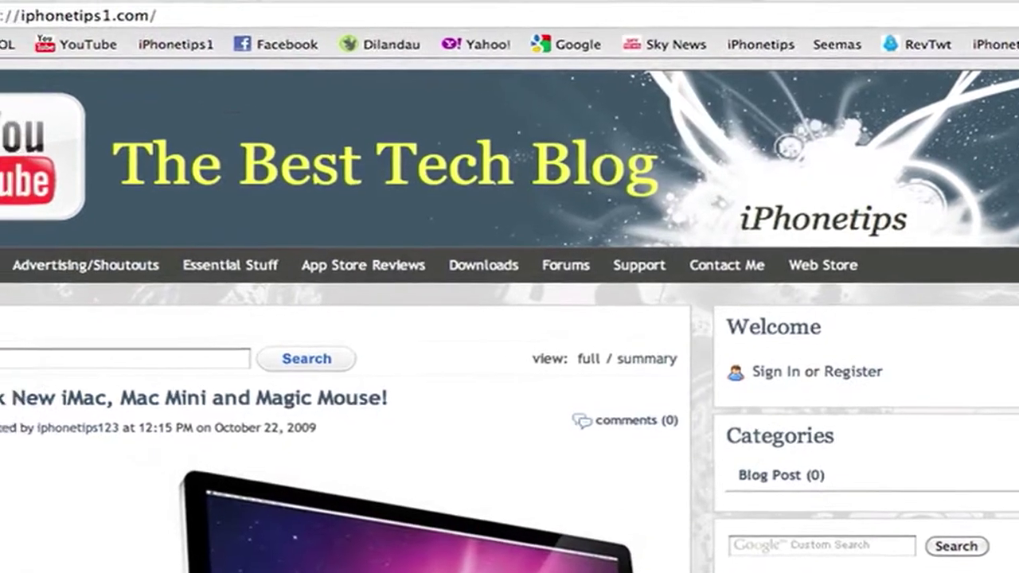
left_click(273, 0)
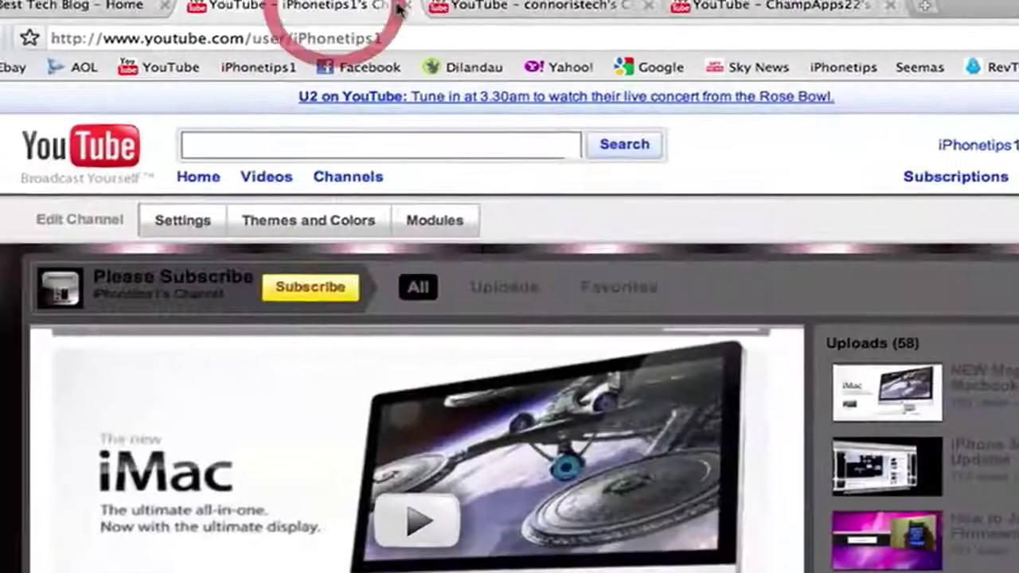
left_click(400, 8)
left_click(120, 11)
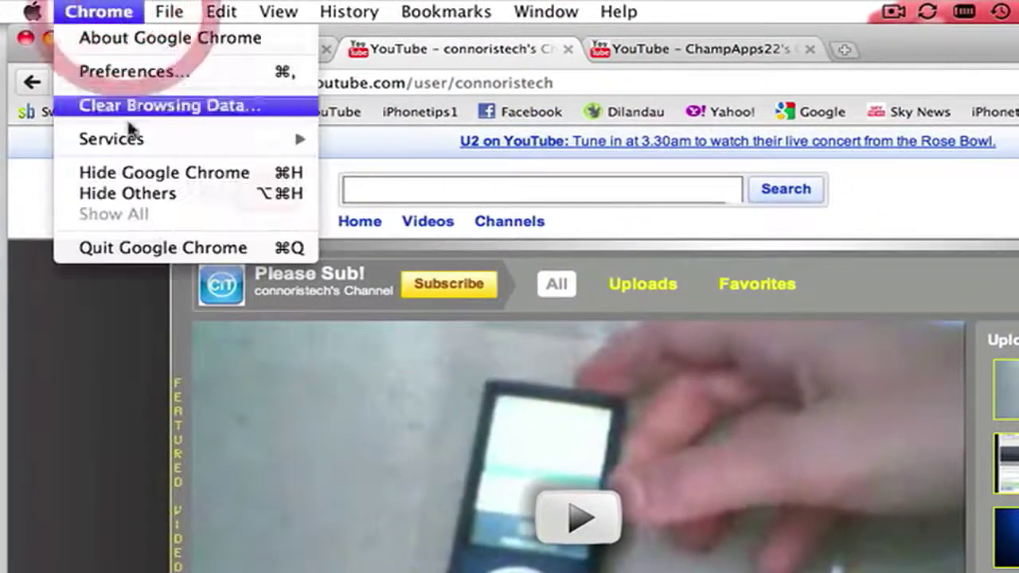
mouse_move(169, 11)
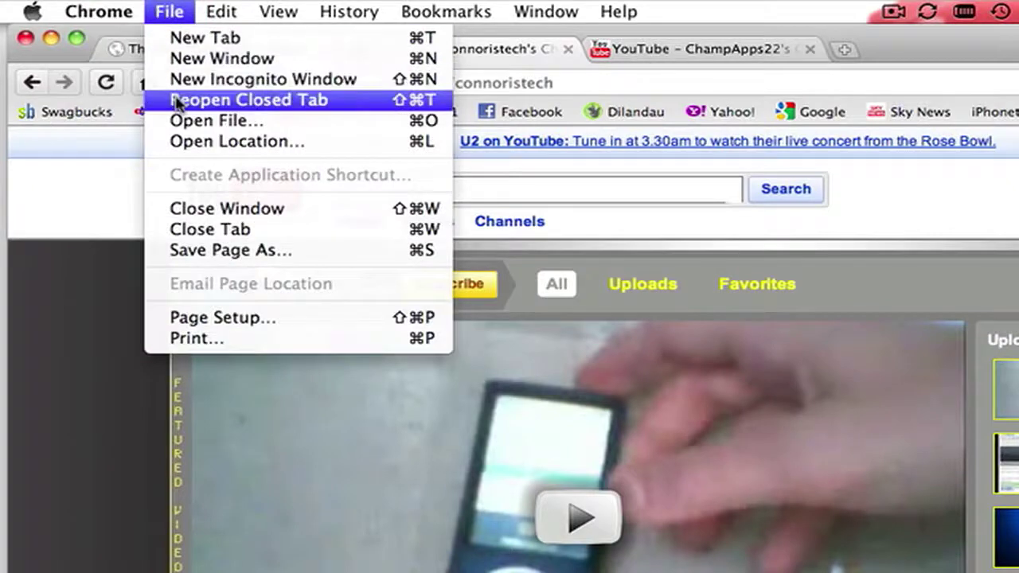
left_click(176, 100)
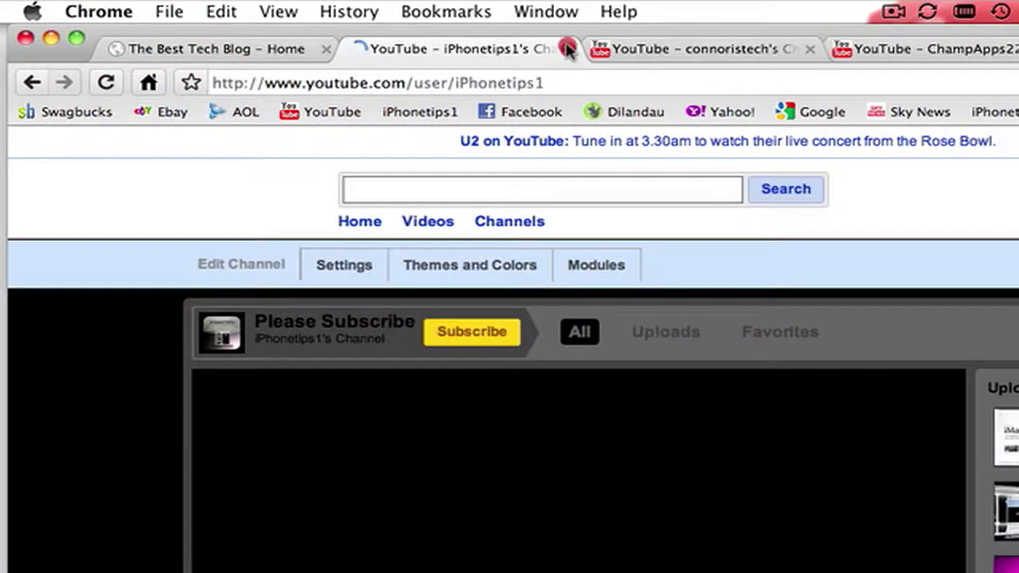
Close the reopened iPhonetips1 tab and scroll the page now in front.
left_click(568, 48)
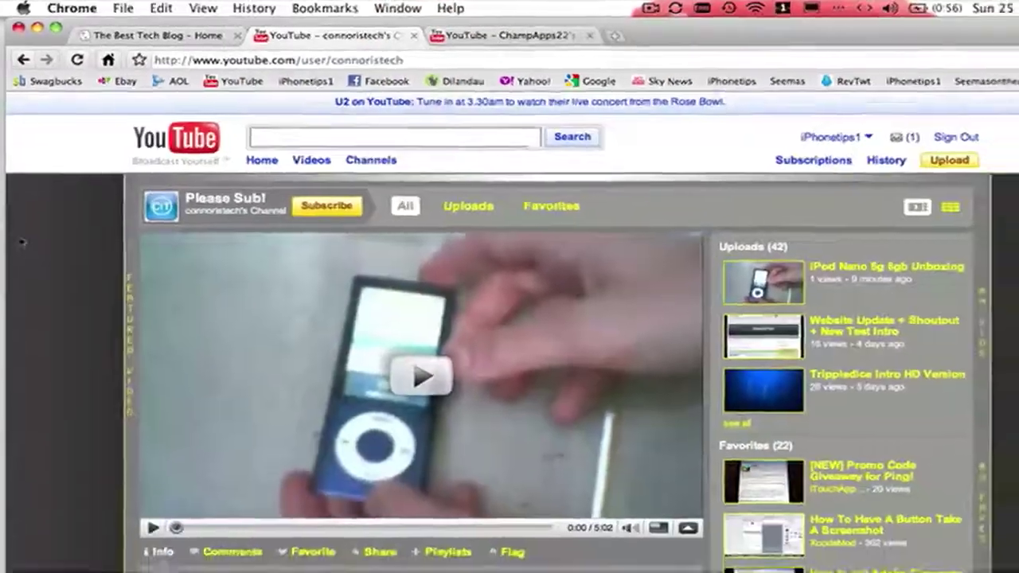
scroll(19, 215, "down", 2)
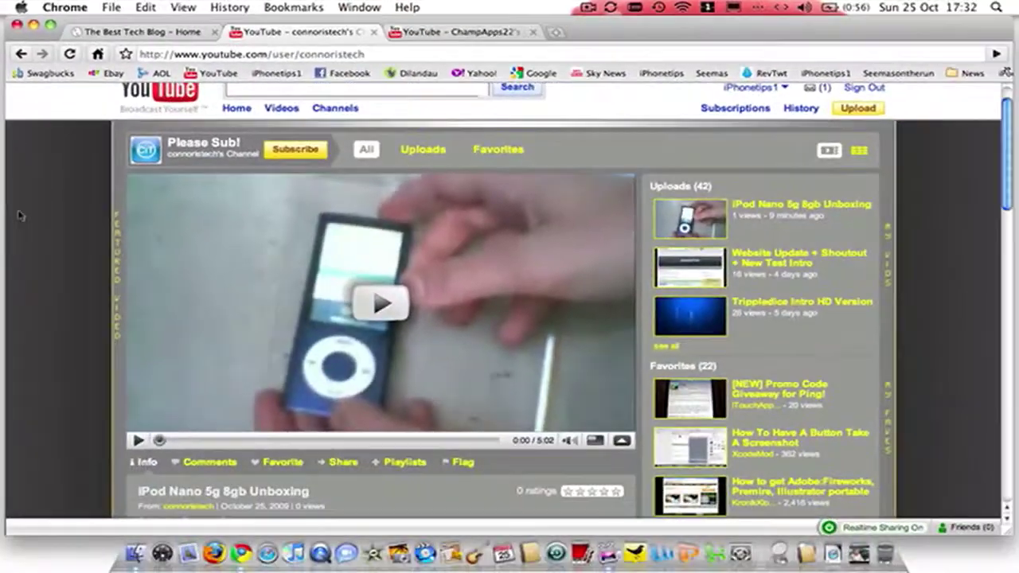
scroll(19, 215, "up", 1)
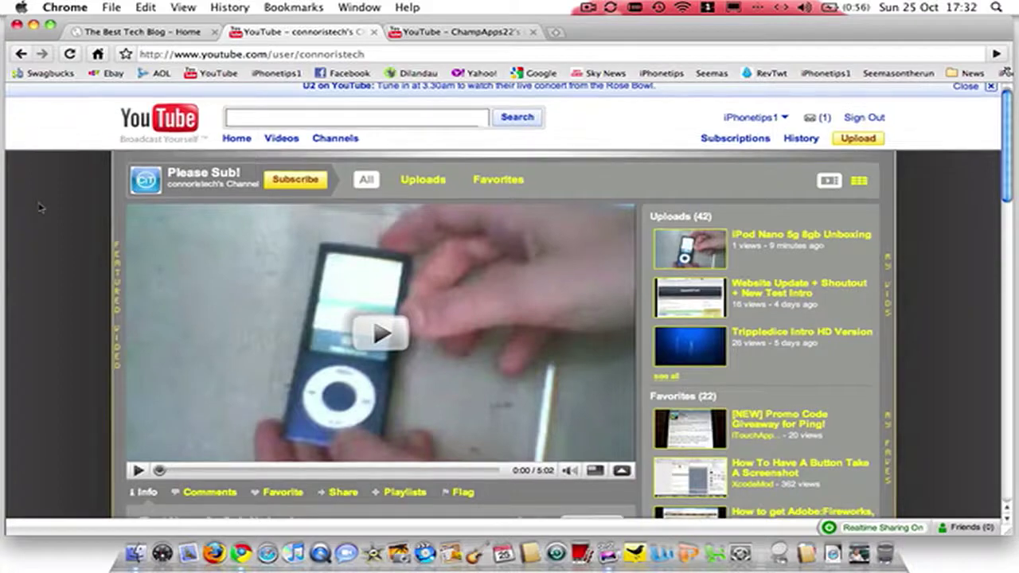
Browse the ChampApps22 YouTube channel tab, scrolling down and back up.
left_click(475, 32)
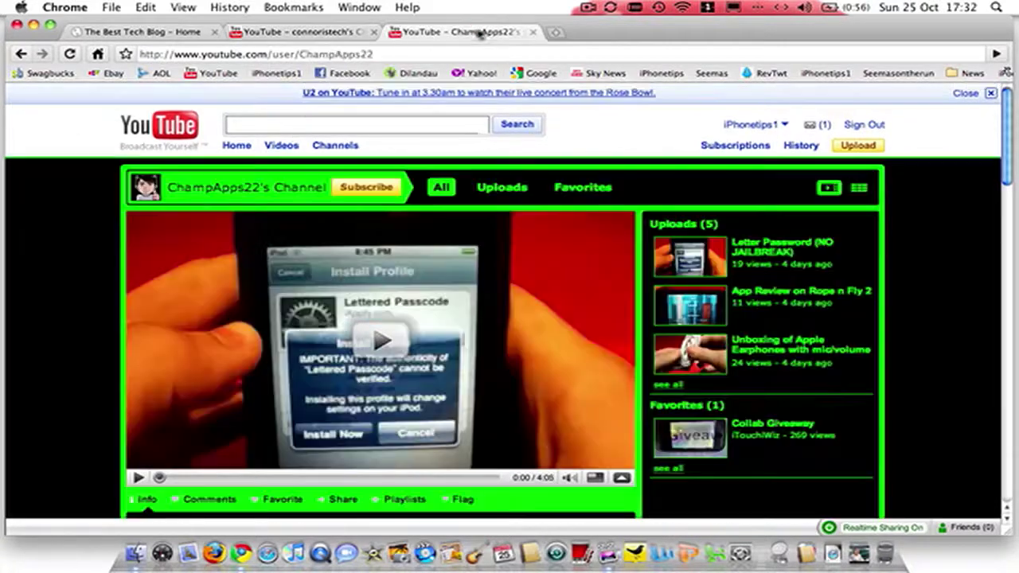
scroll(159, 219, "down", 4)
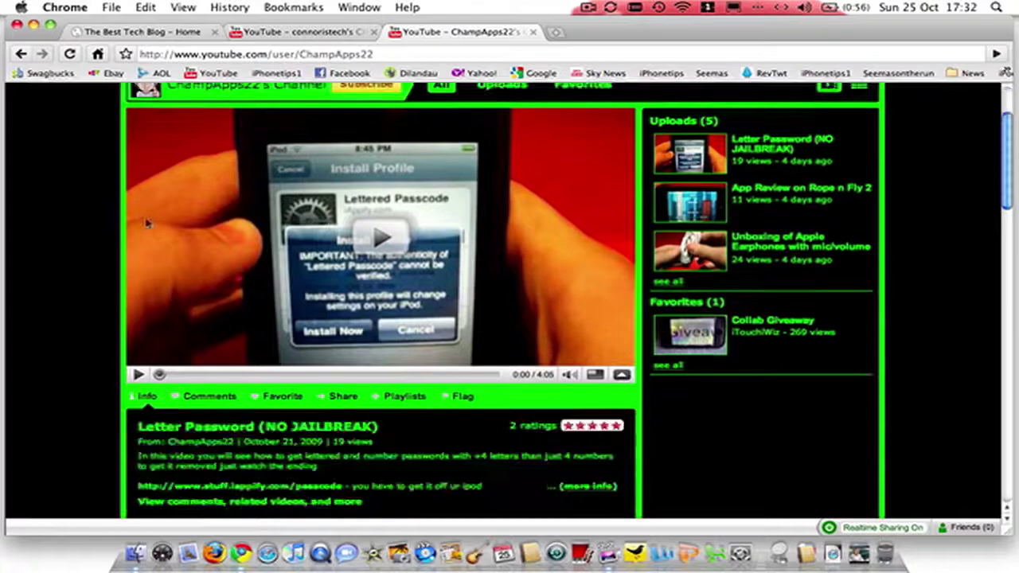
scroll(148, 222, "up", 4)
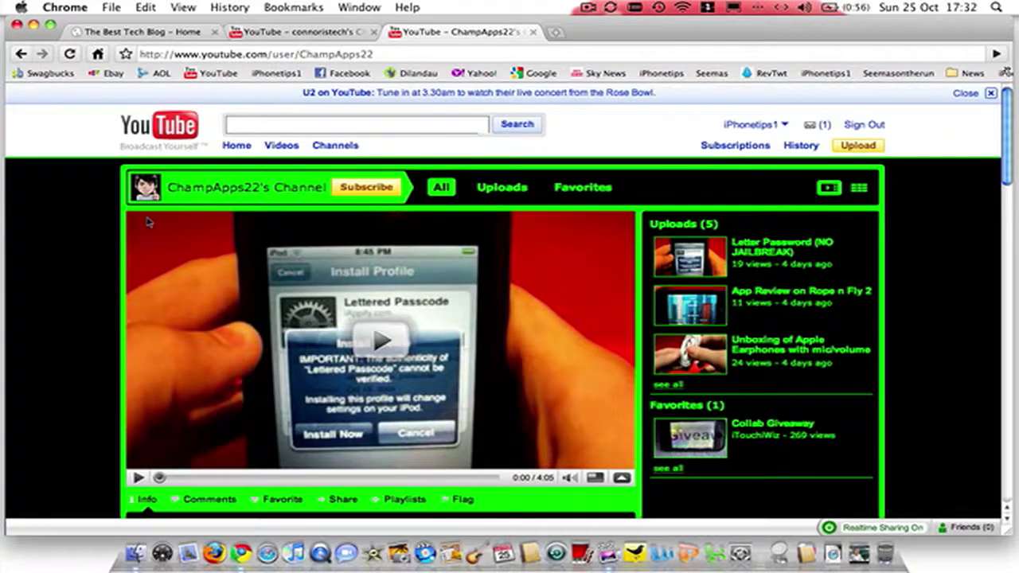
scroll(147, 222, "down", 10)
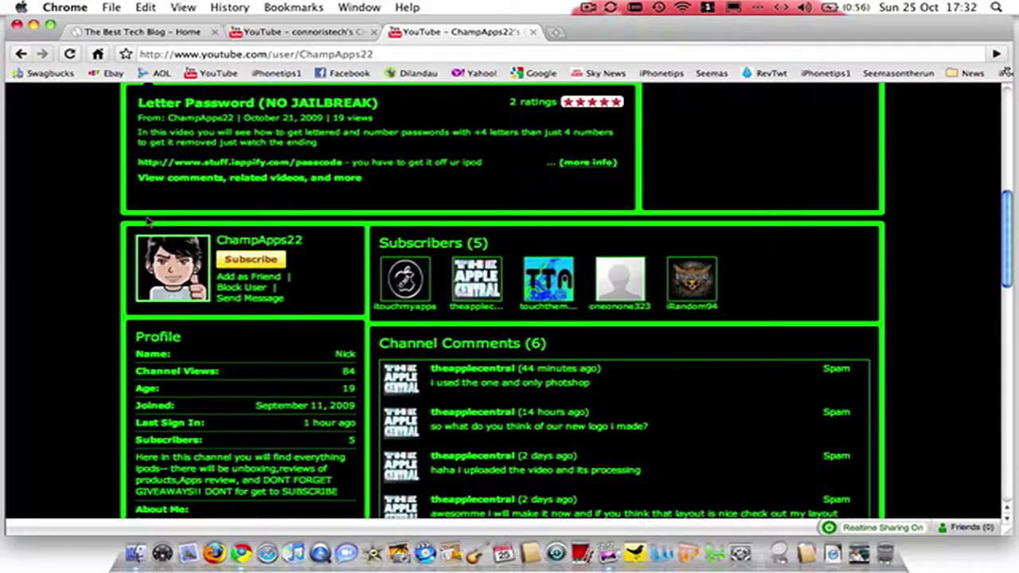
scroll(148, 222, "up", 10)
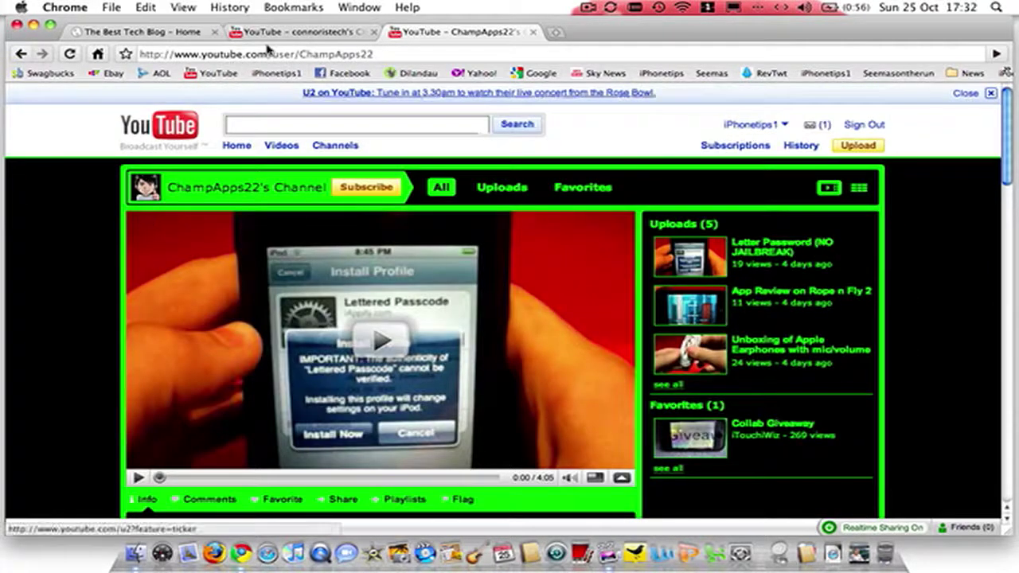
Return to the connoristech channel tab and scroll through it.
left_click(270, 31)
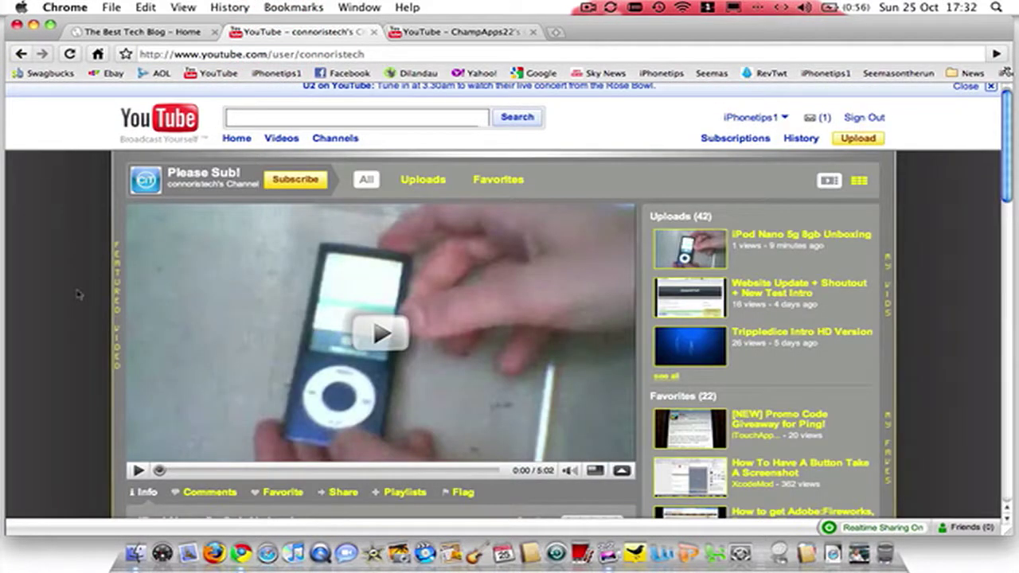
scroll(77, 294, "down", 6)
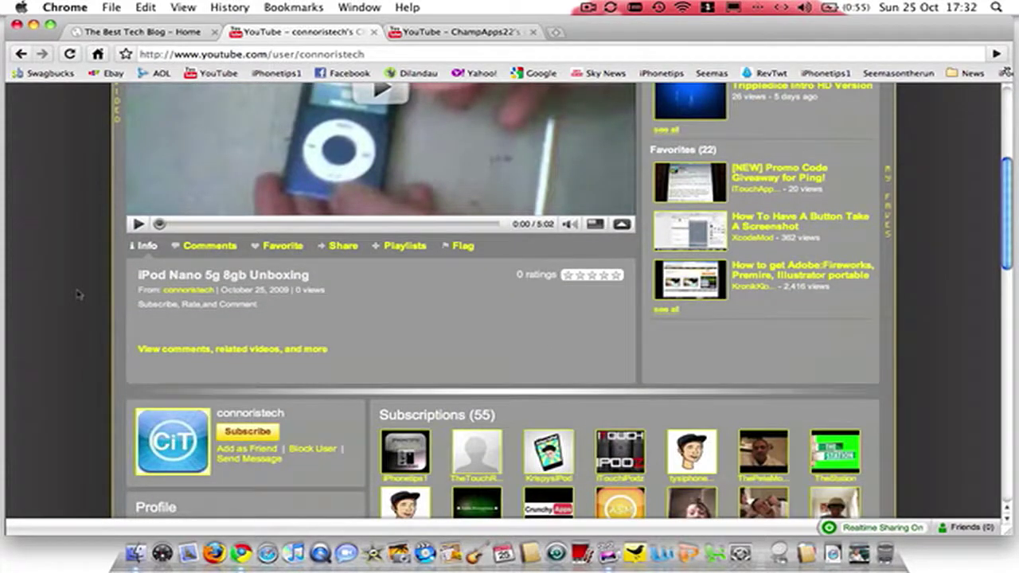
scroll(77, 295, "up", 6)
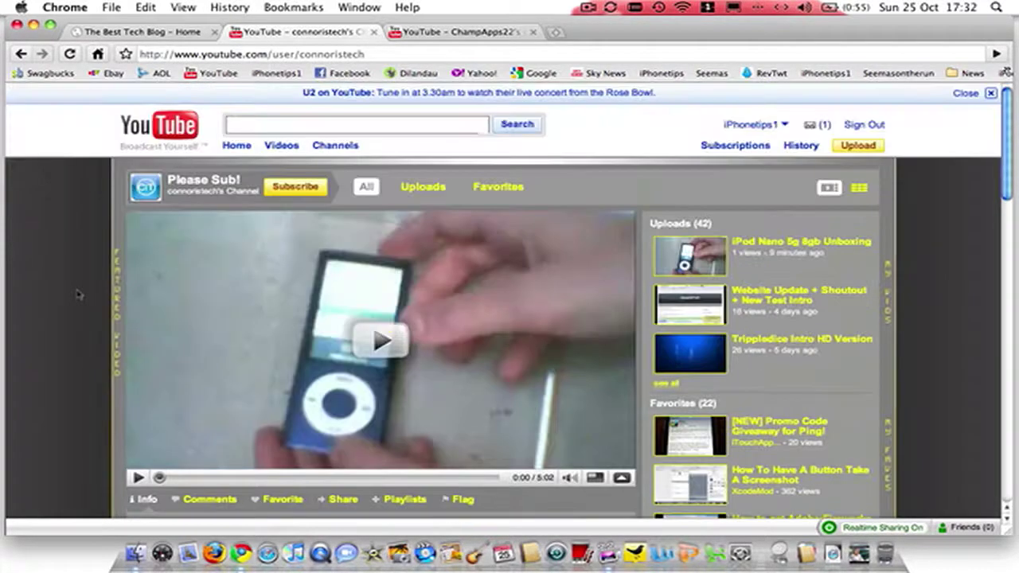
From The Best Tech Blog tab, choose File > New Incognito Window.
left_click(159, 32)
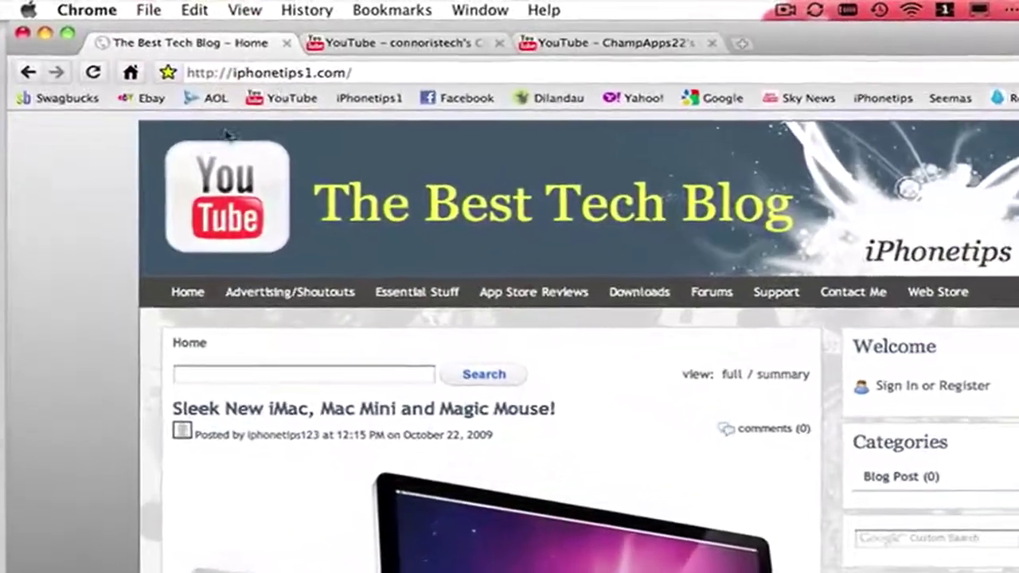
left_click(194, 9)
mouse_move(148, 9)
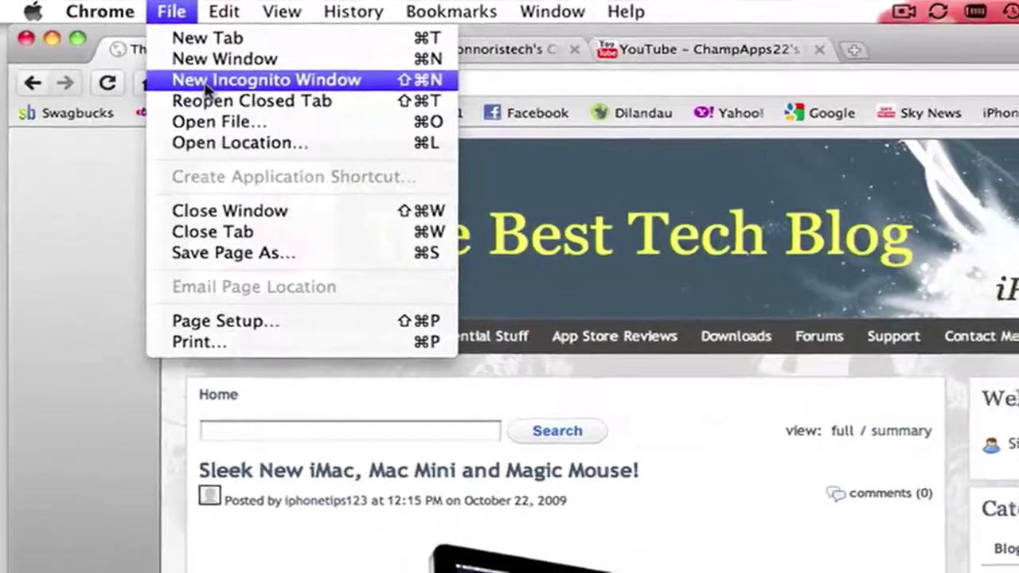
left_click(206, 81)
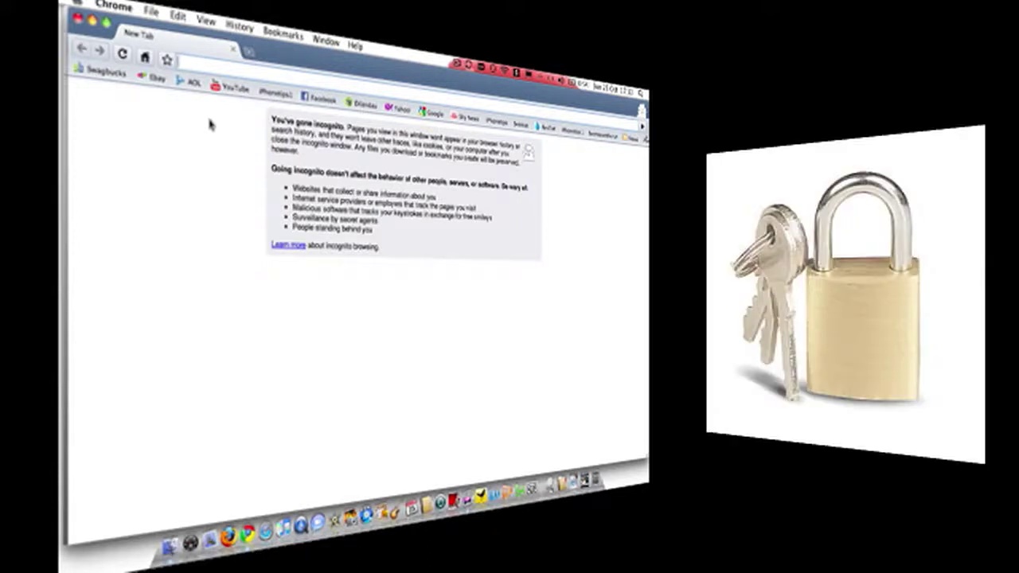
Close the incognito window to get back to The Best Tech Blog in the regular window.
left_click(203, 70)
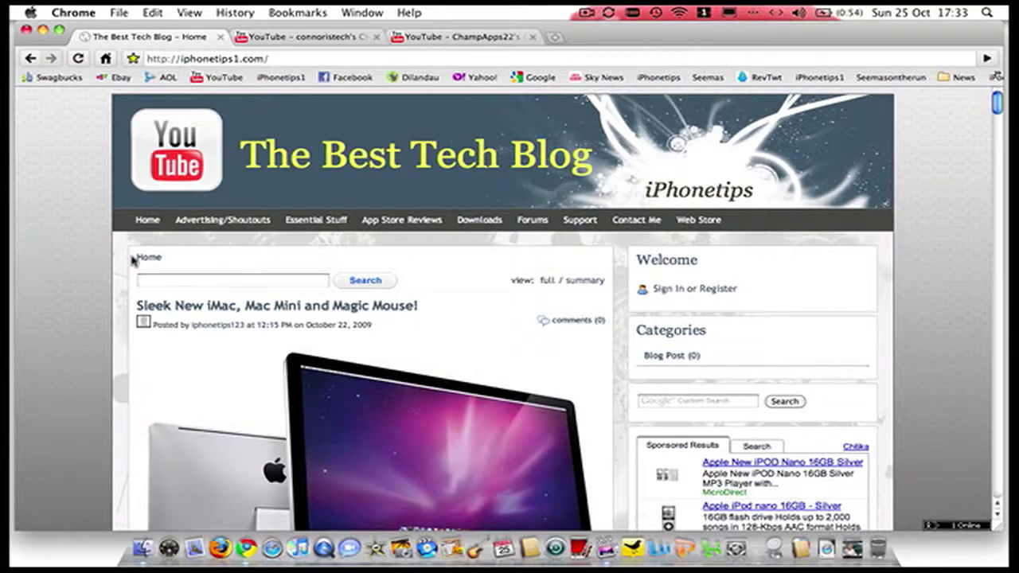
Search 'facebook' from the connoristech tab's omnibox, then close the results tab.
mouse_move(290, 36)
left_mouse_down()
mouse_move(148, 40)
mouse_move(286, 36)
left_mouse_up()
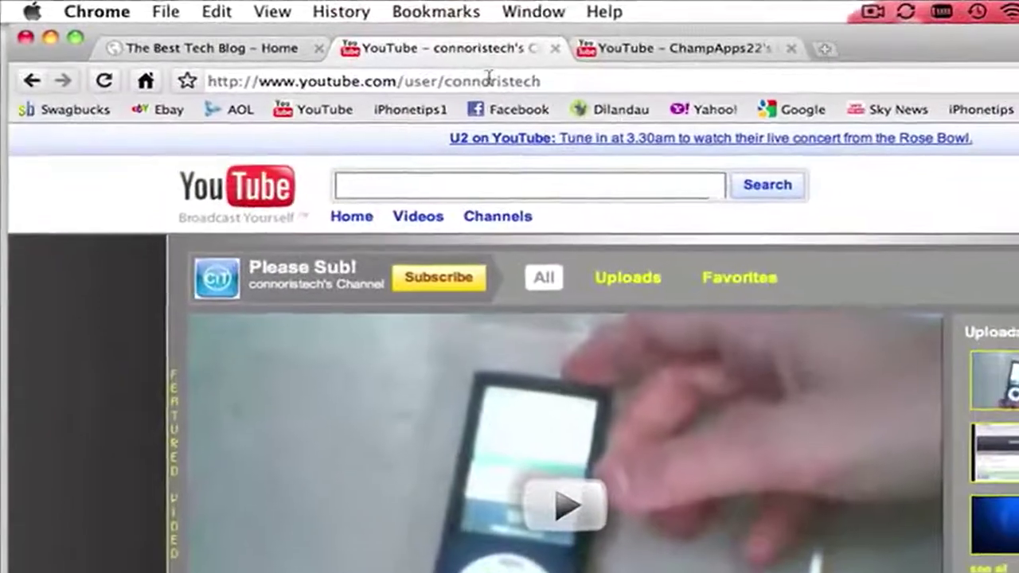
left_click(489, 79)
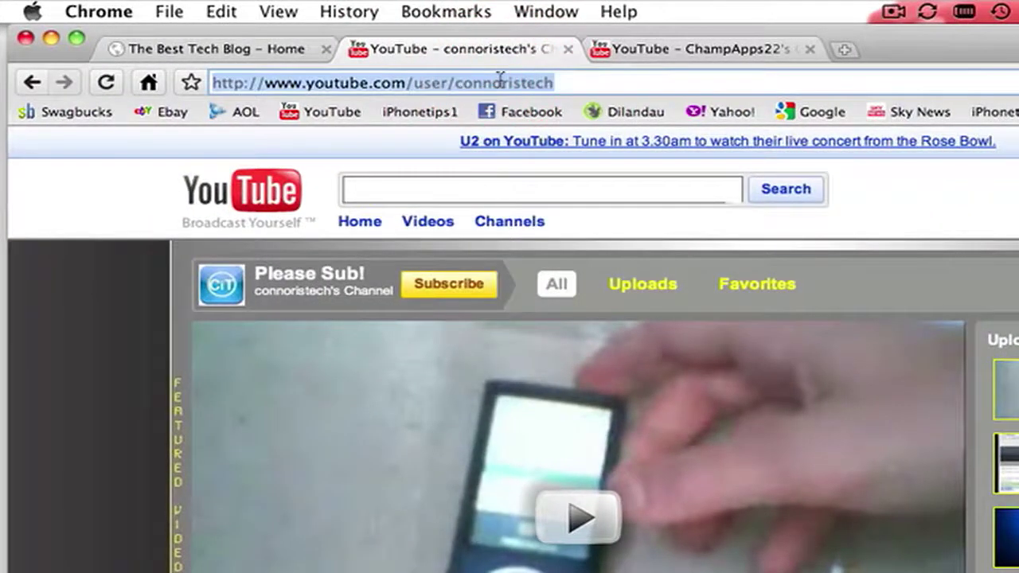
key("BackSpace")
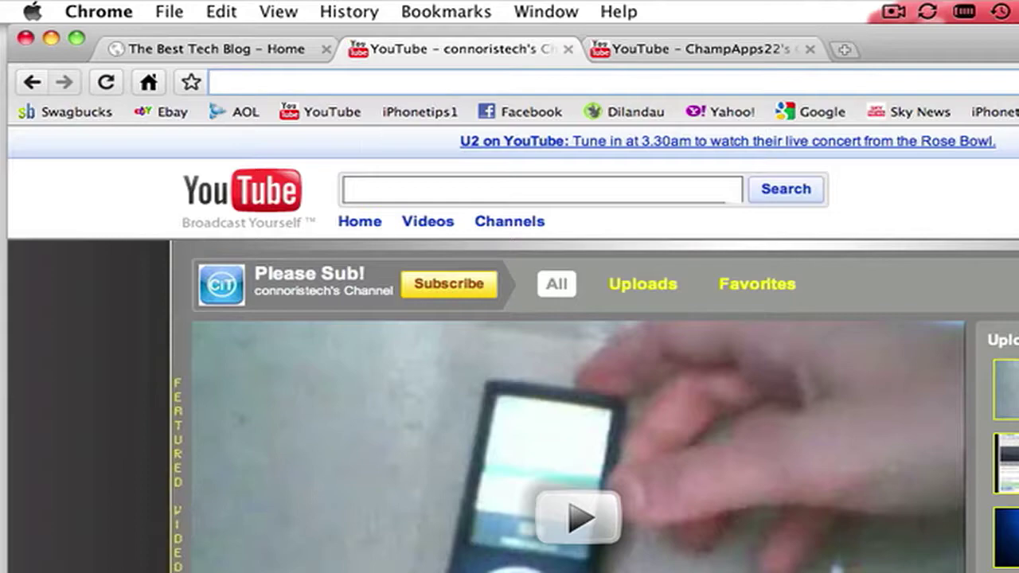
type("facebook")
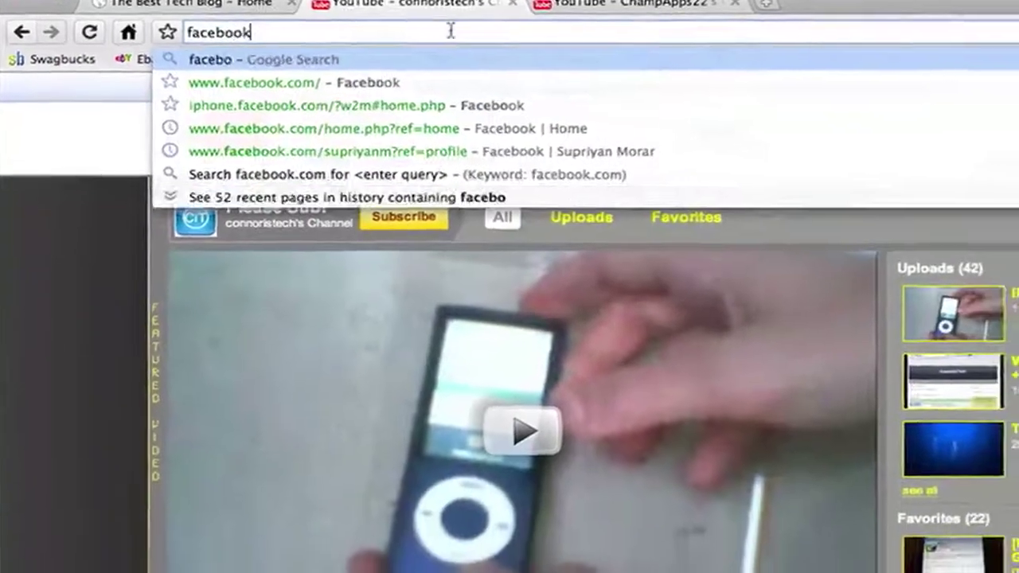
key("Return")
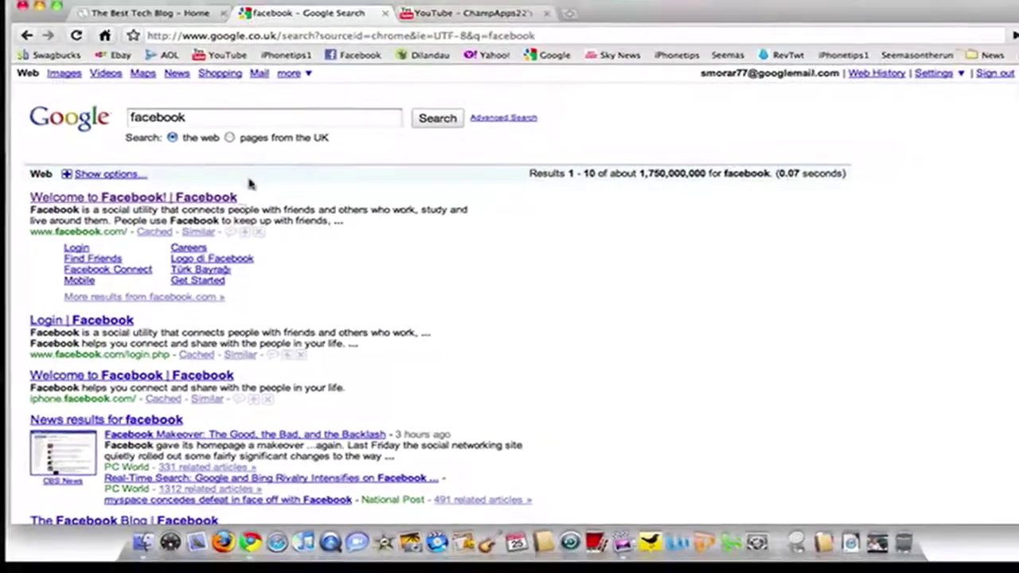
left_click(386, 13)
left_click(172, 12)
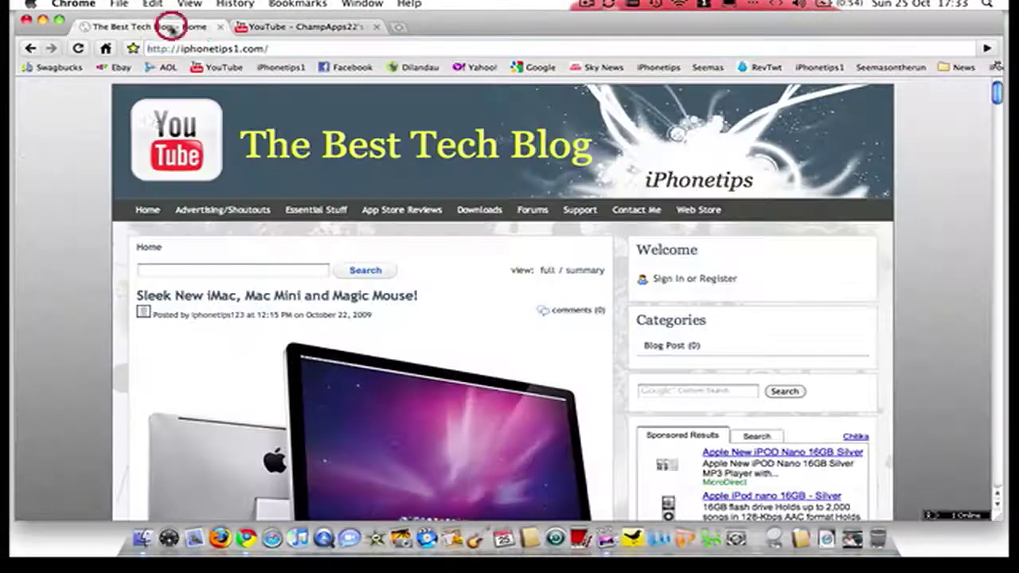